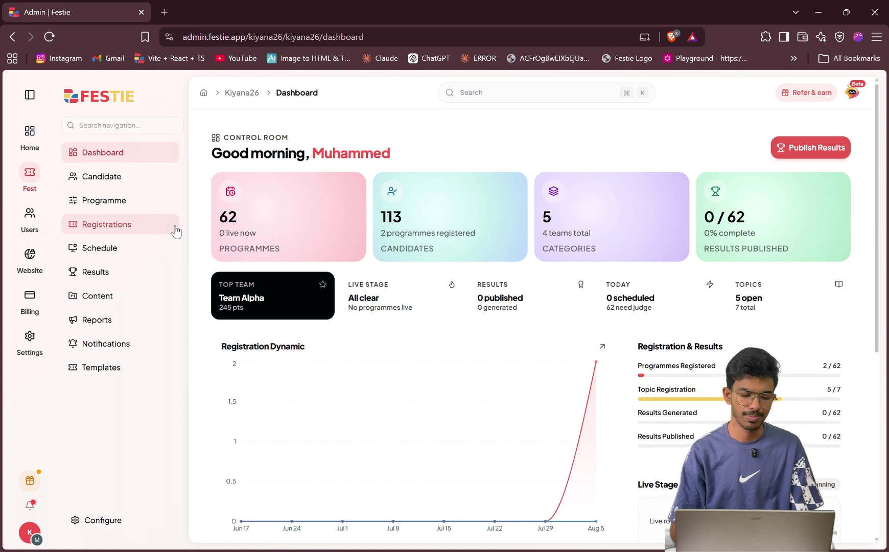
# Step: Open the fest's templates and browse the sheet, ID card, poster and certificate categories
pyautogui.click(104, 370)
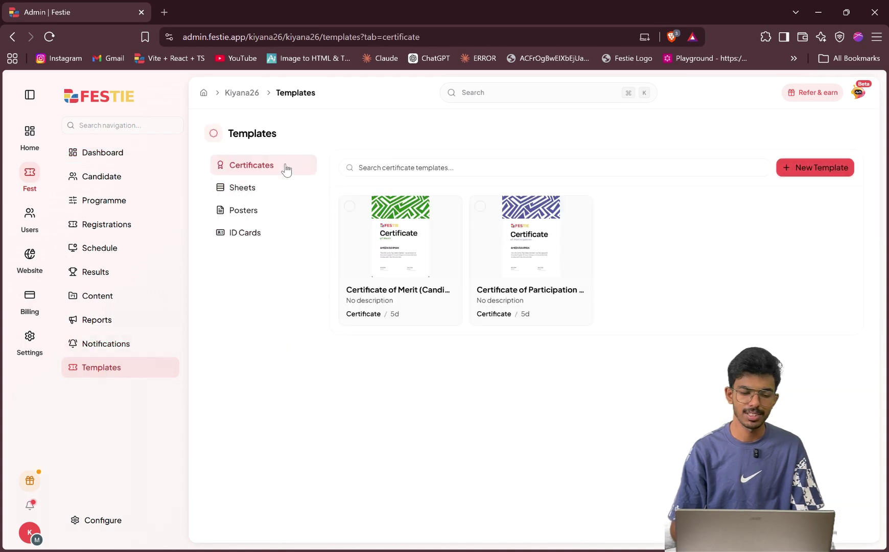
pyautogui.click(271, 187)
pyautogui.click(257, 232)
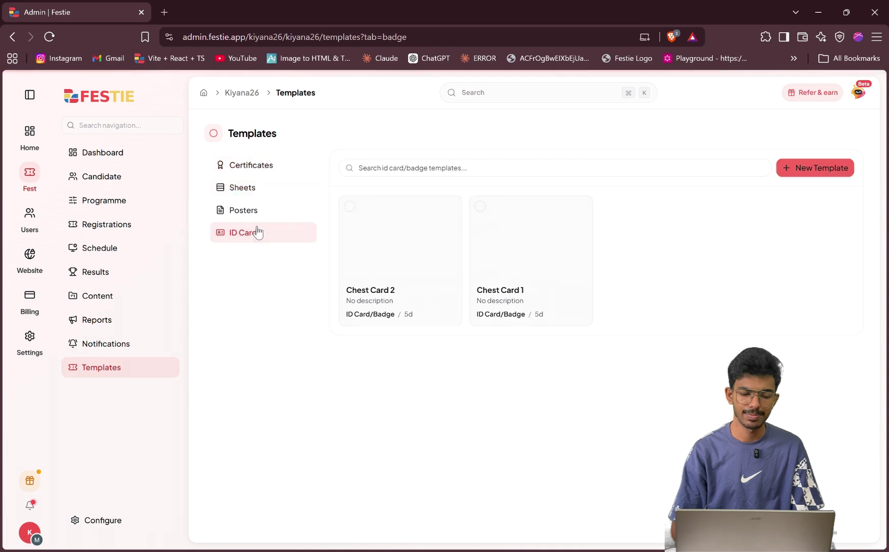
pyautogui.click(271, 210)
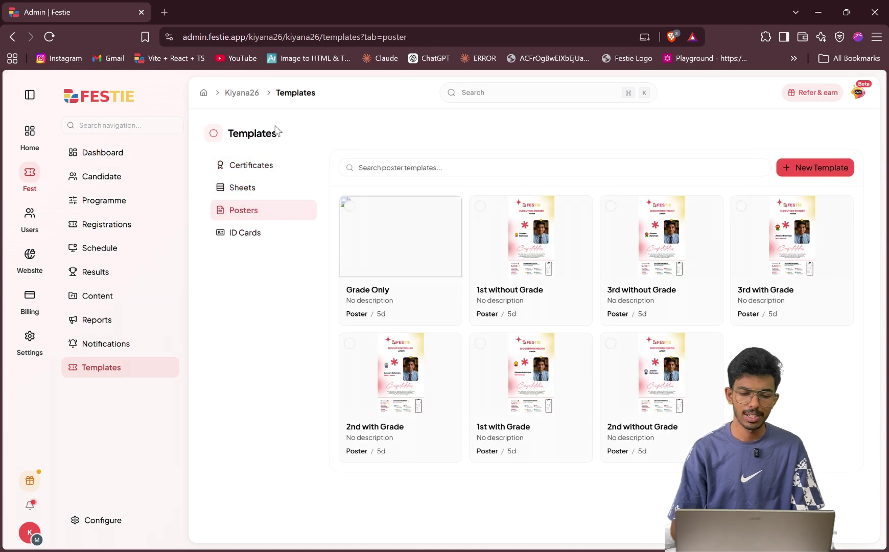
pyautogui.click(274, 175)
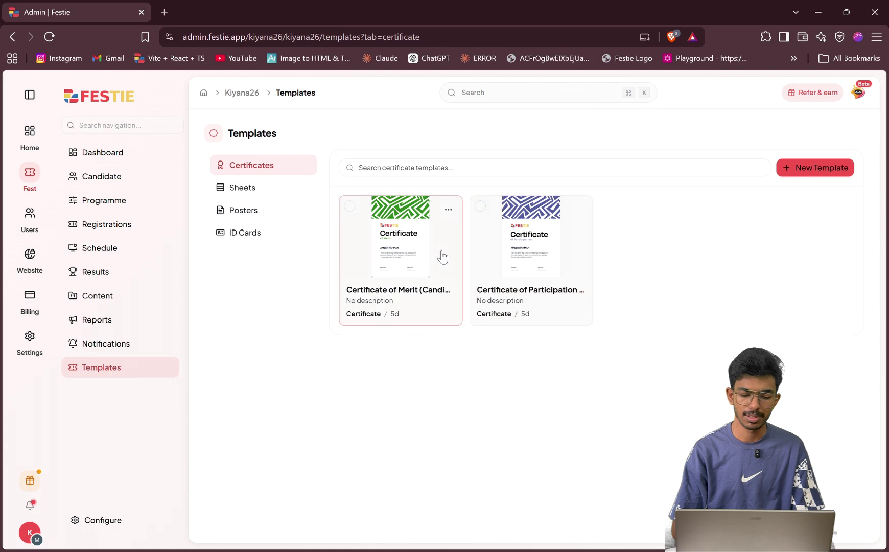
# Step: Open the Certificate of Merit template in the editor and inspect its background and logo image
pyautogui.click(417, 249)
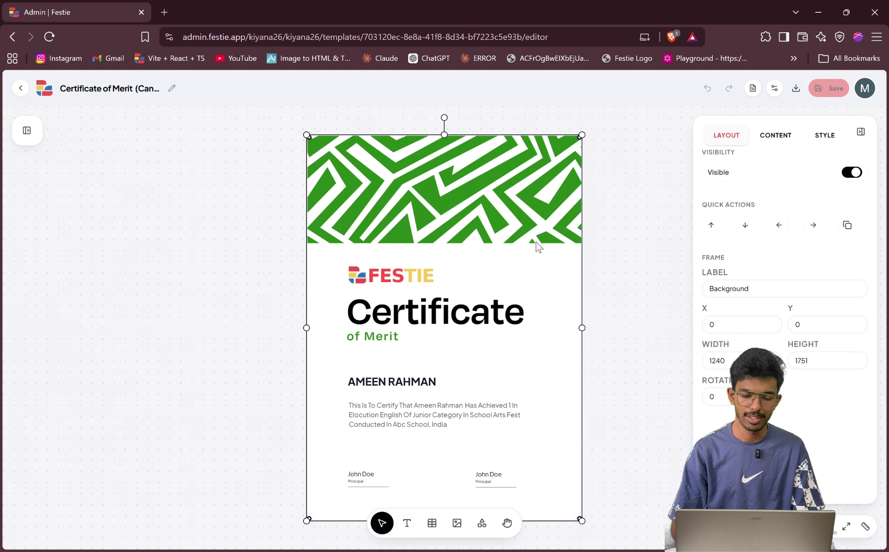
pyautogui.click(613, 289)
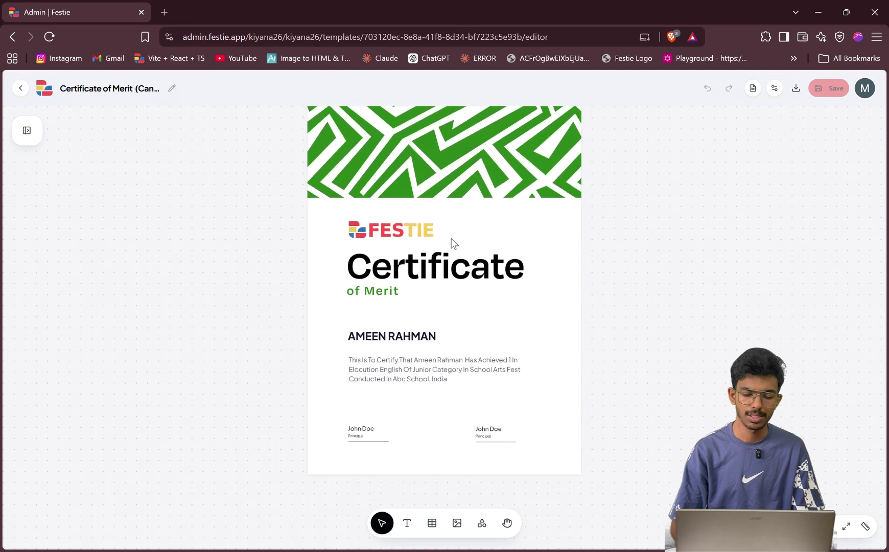
pyautogui.click(402, 231)
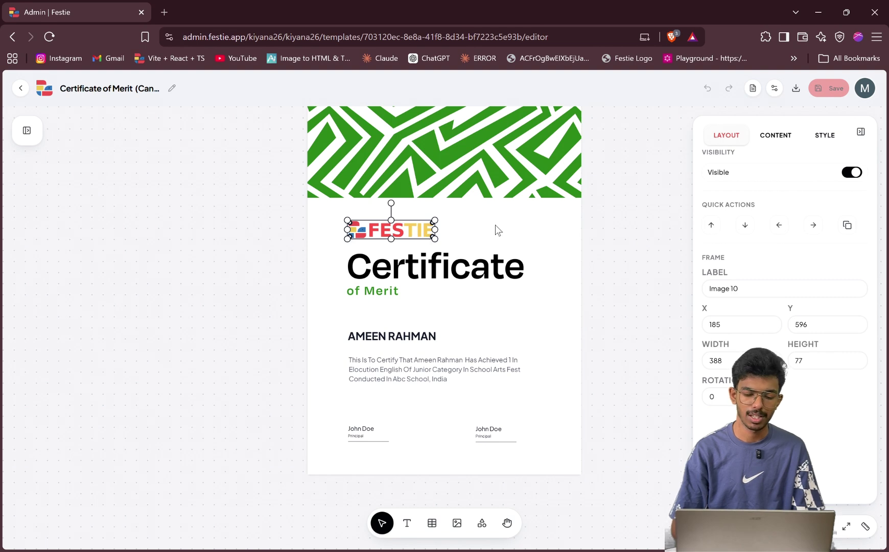
pyautogui.click(287, 331)
pyautogui.scroll(2, 278, 323)
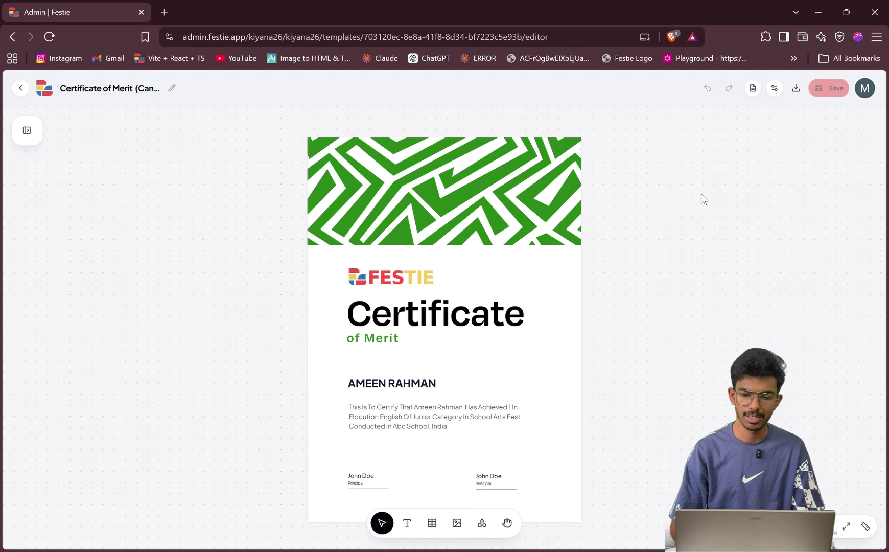
# Step: Review the page size and background options and the template's scope and rule settings, closing both without saving
pyautogui.click(753, 89)
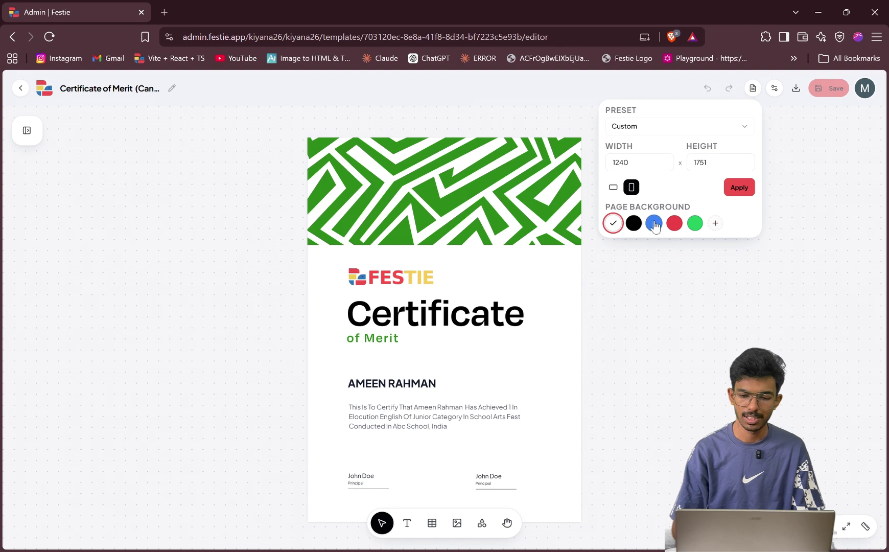
pyautogui.click(779, 109)
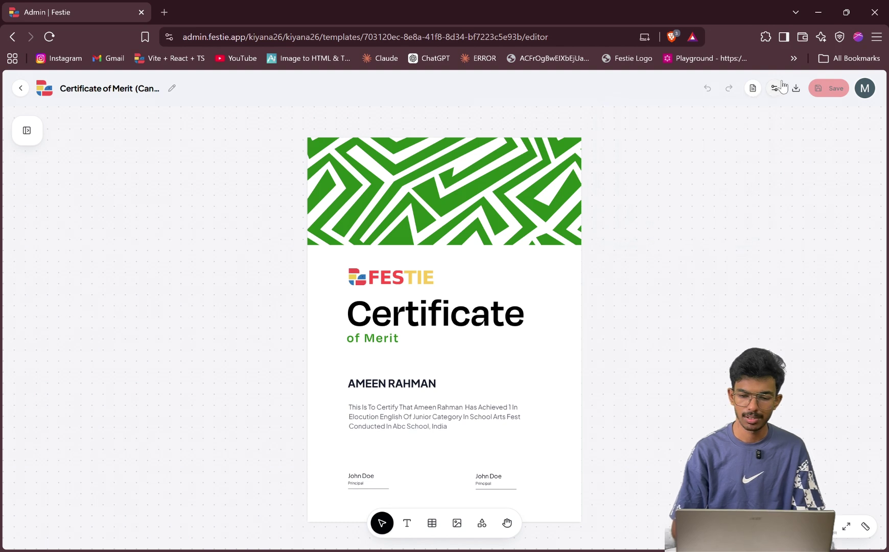
pyautogui.click(776, 85)
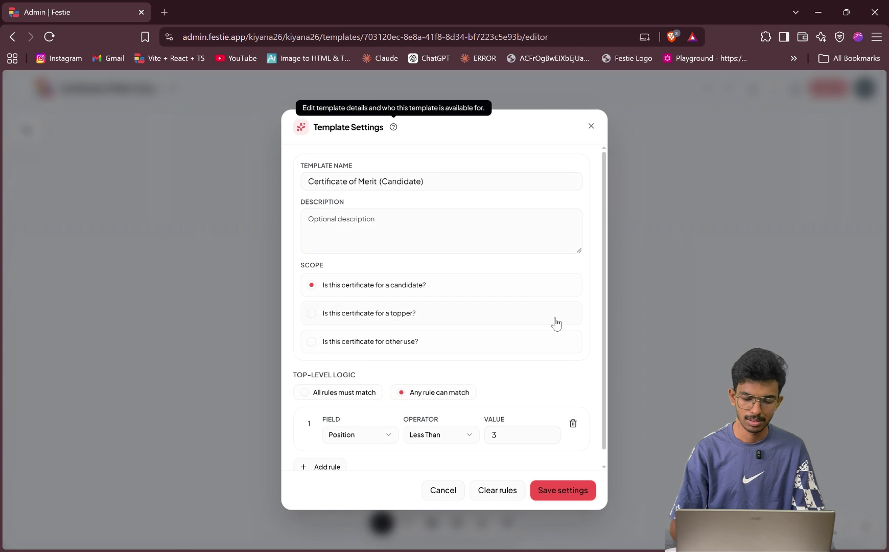
pyautogui.scroll(-1, 556, 323)
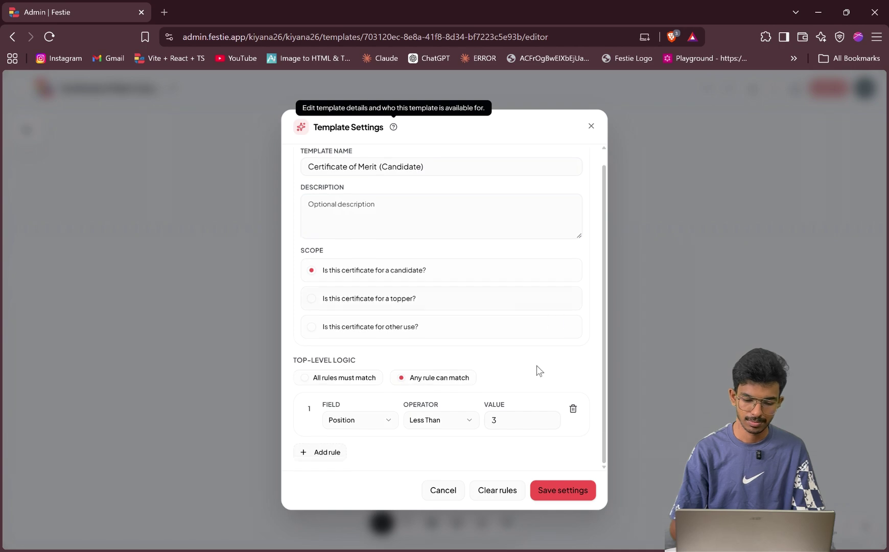
pyautogui.click(447, 491)
# Step: Select the certificate's background image and examine its layout properties, content settings and object fit options
pyautogui.click(382, 166)
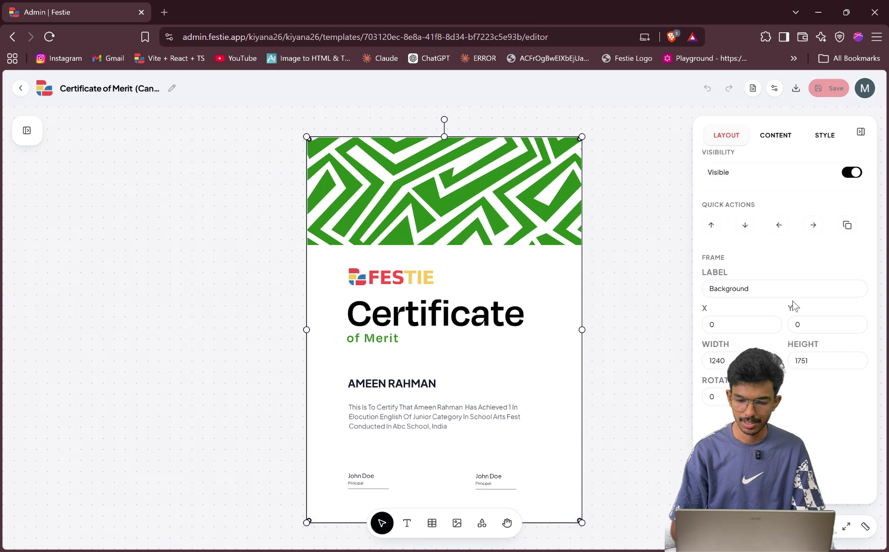
pyautogui.click(754, 290)
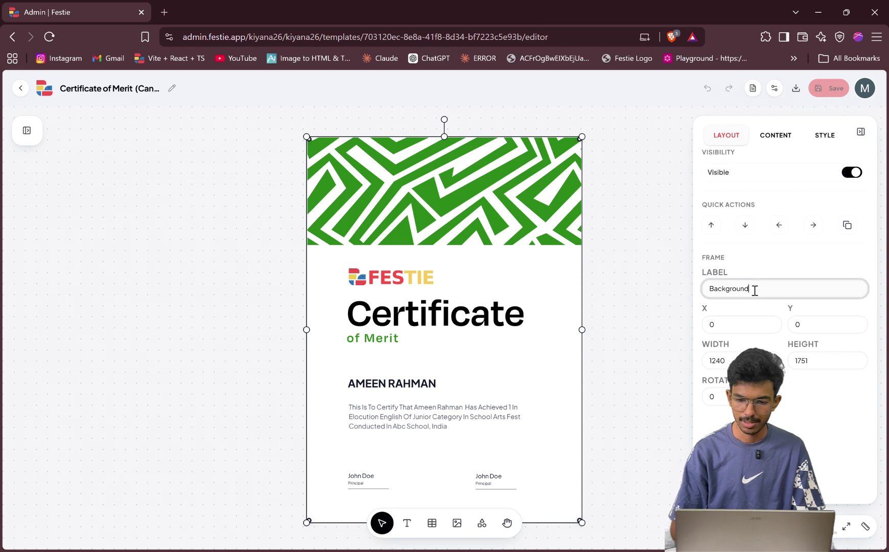
pyautogui.click(781, 136)
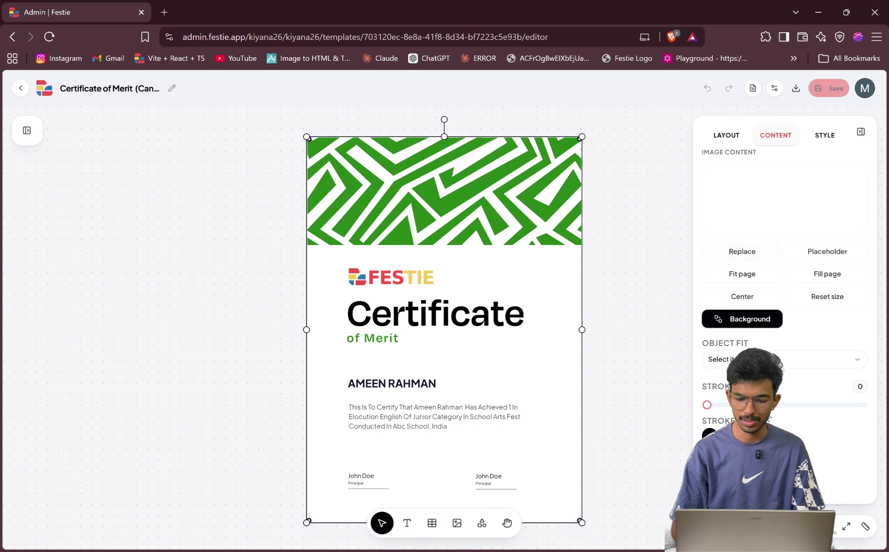
pyautogui.click(717, 359)
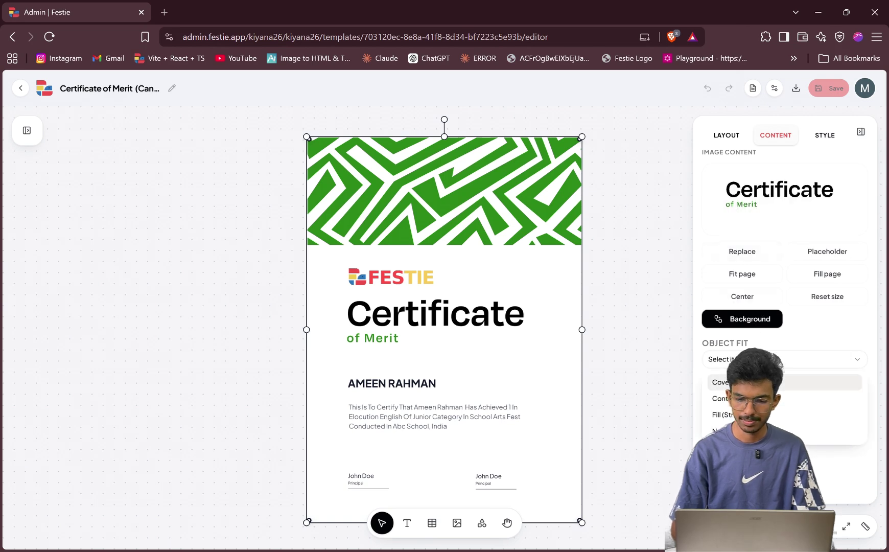
pyautogui.click(748, 204)
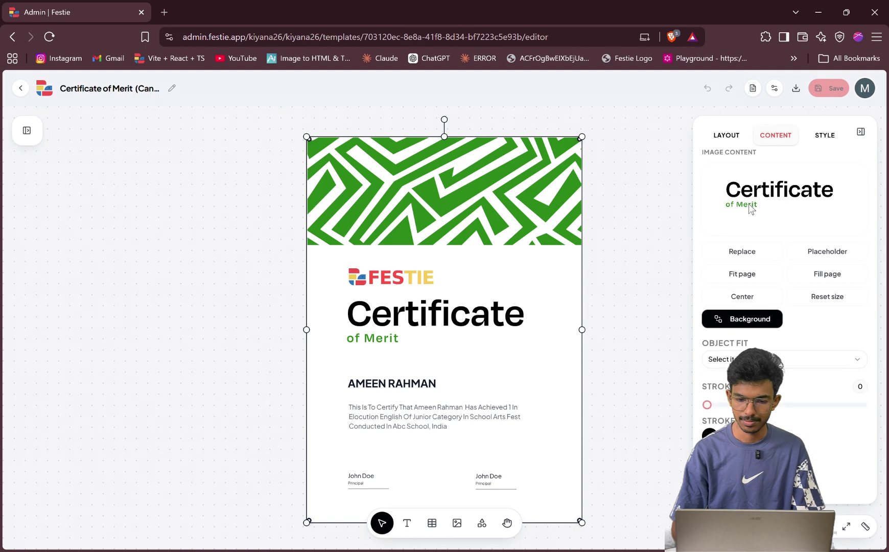
# Step: Try the background image at 0.39 opacity, restore it to 1 and deselect the image
pyautogui.click(832, 129)
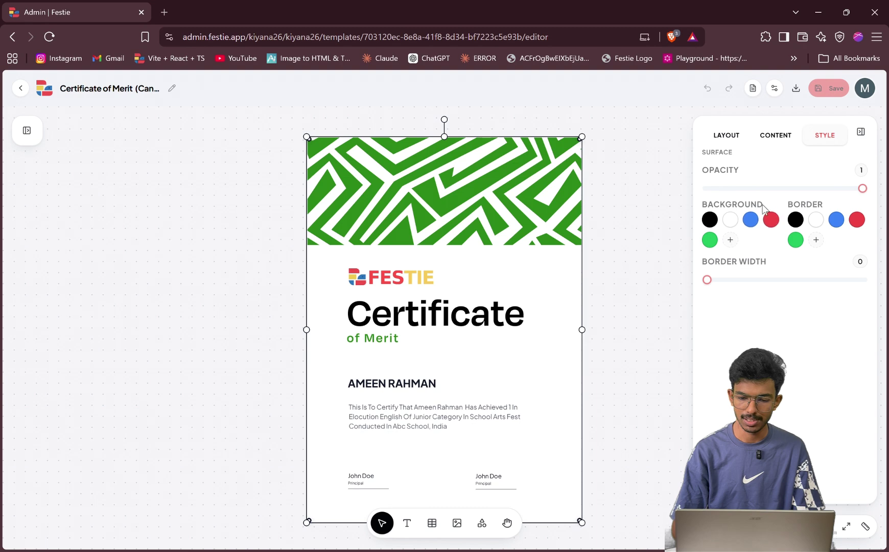
pyautogui.click(767, 188)
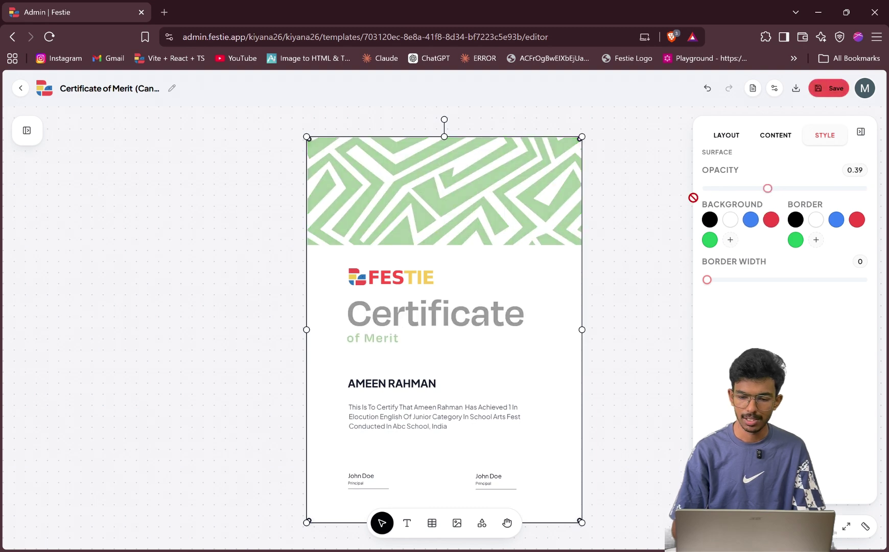
pyautogui.click(849, 188)
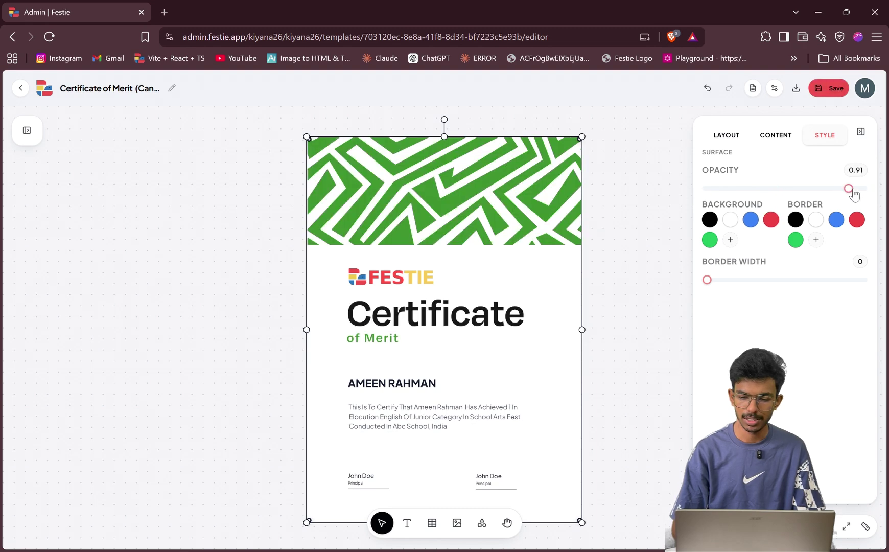
pyautogui.moveTo(851, 189); pyautogui.dragTo(882, 194)
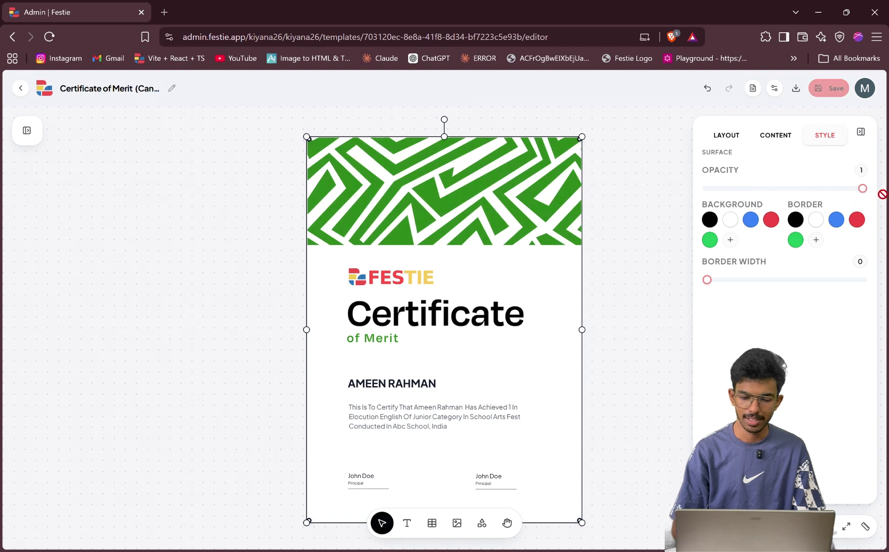
pyautogui.click(633, 207)
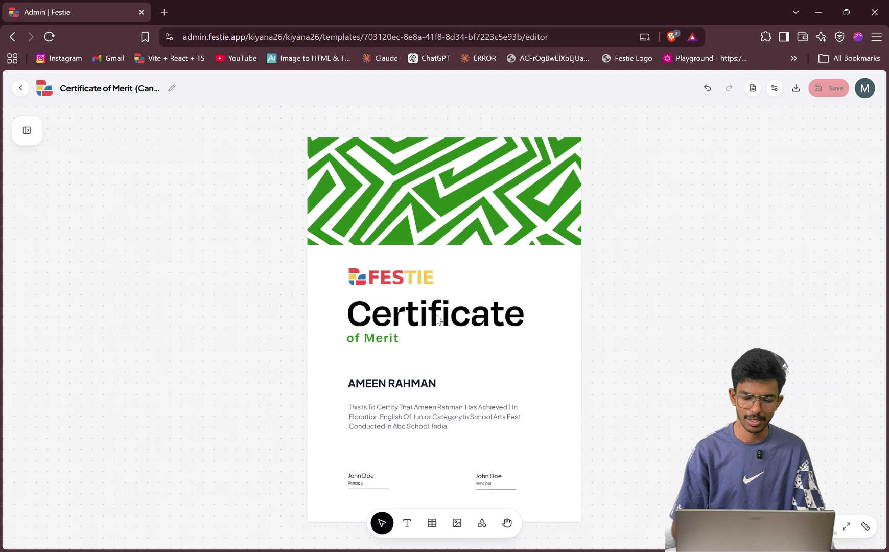
# Step: Examine the placeholders in the certificate's body paragraph and the candidate and programme bindings with their preview texts
pyautogui.click(399, 317)
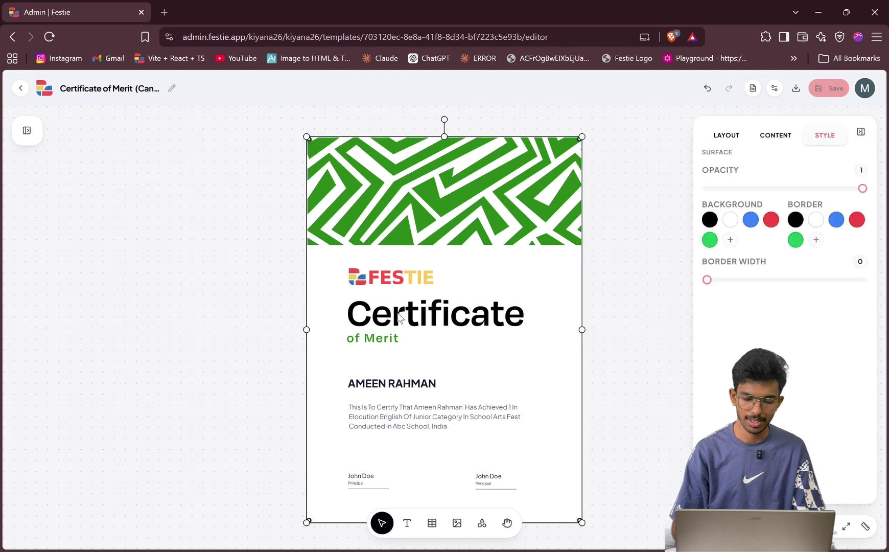
pyautogui.doubleClick(402, 419)
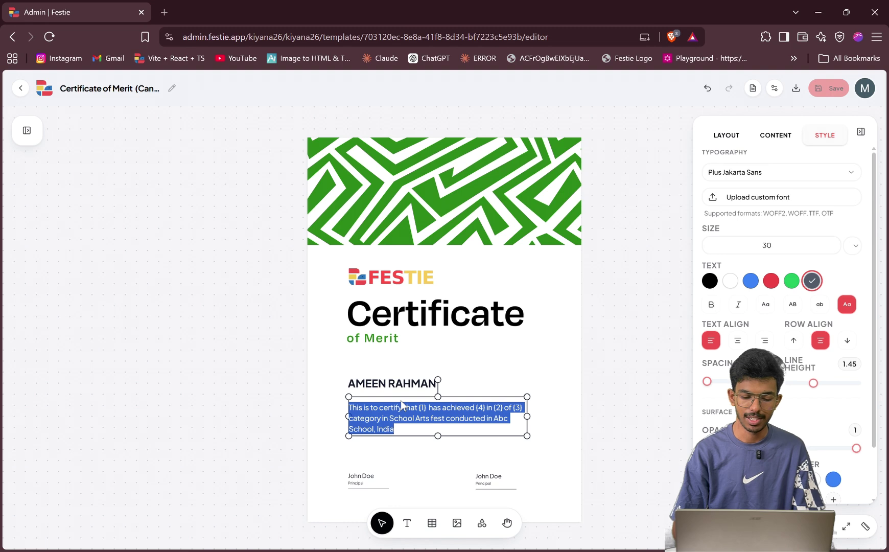
pyautogui.click(379, 410)
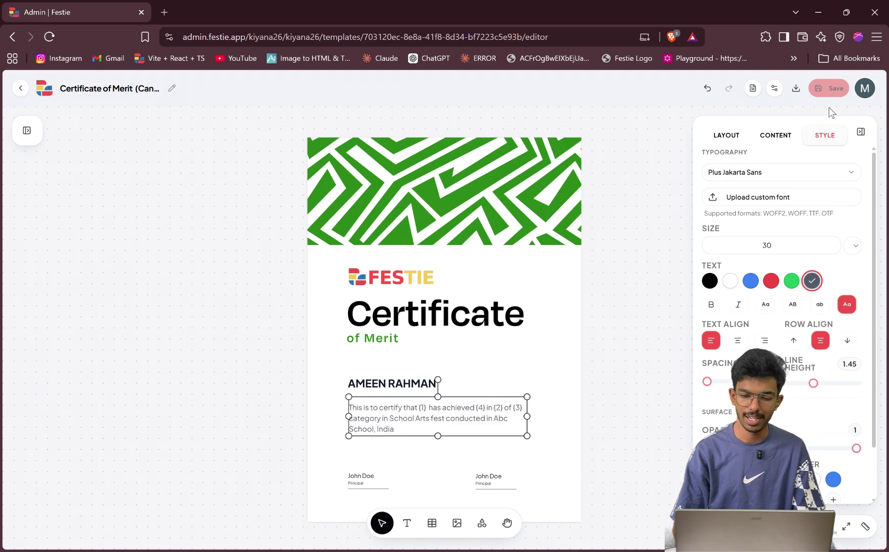
pyautogui.click(789, 136)
pyautogui.scroll(-2, 786, 278)
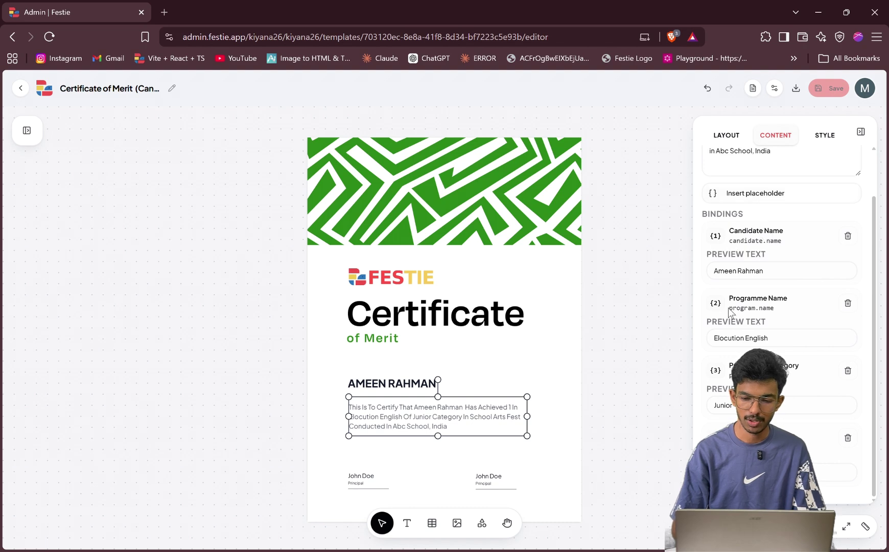
pyautogui.scroll(2, 756, 276)
pyautogui.scroll(-2, 756, 275)
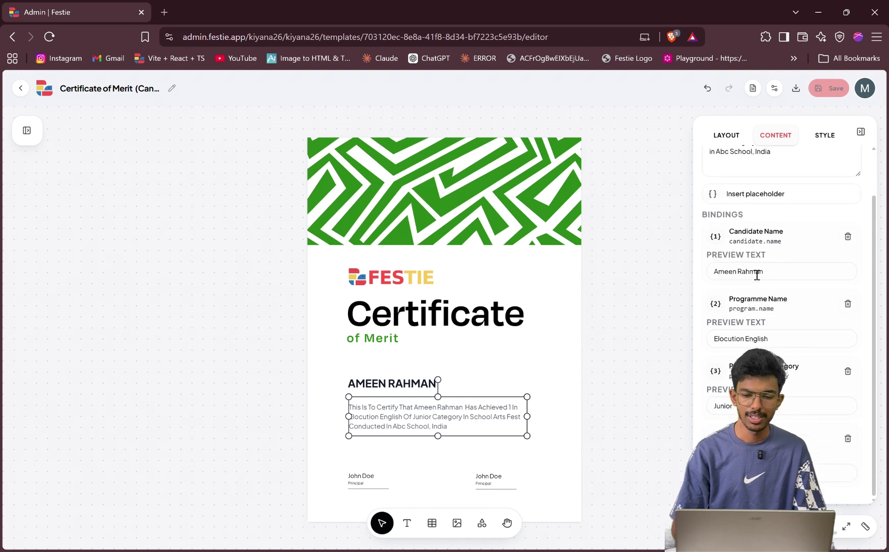
pyautogui.scroll(2, 756, 275)
pyautogui.click(673, 166)
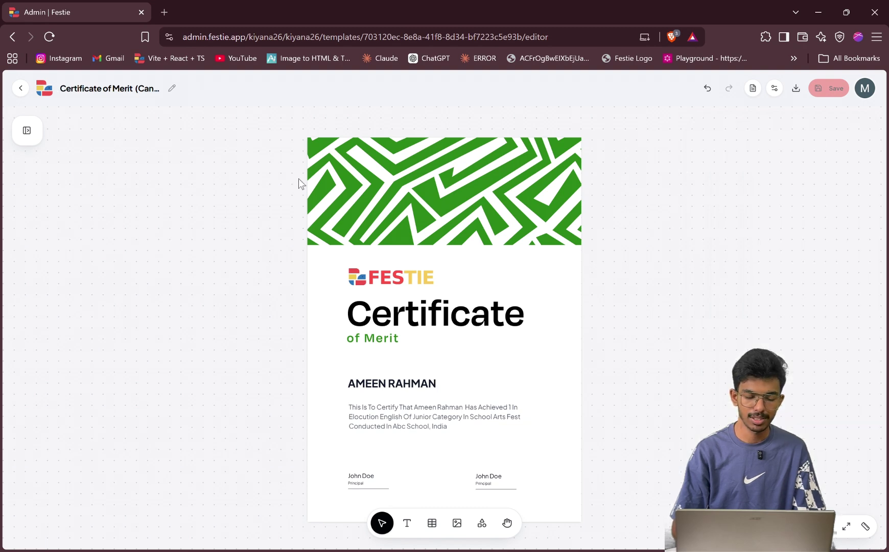
# Step: Return to the template list and browse the sheet and poster templates
pyautogui.click(29, 88)
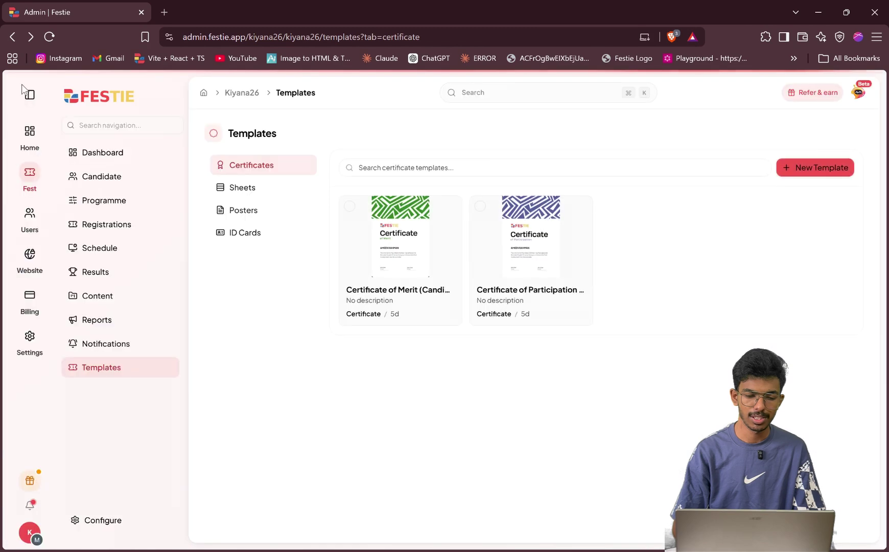
pyautogui.click(254, 198)
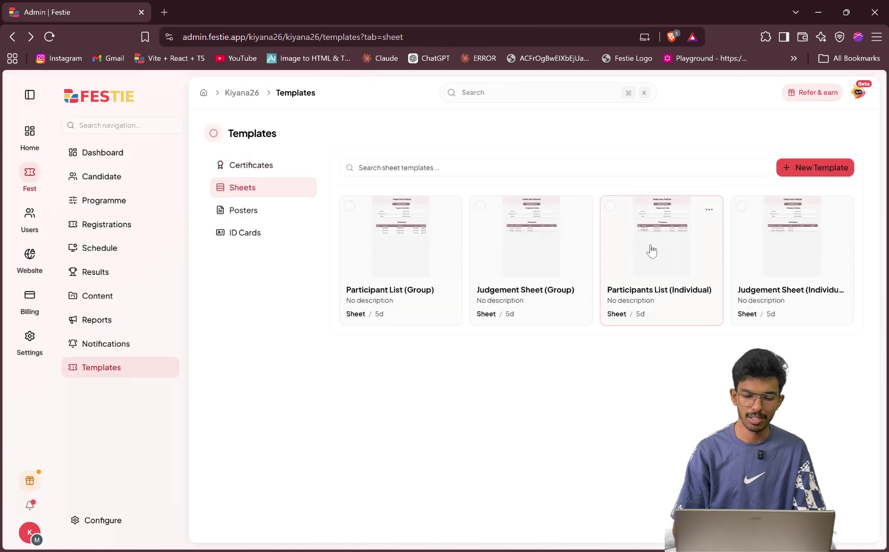
pyautogui.click(264, 209)
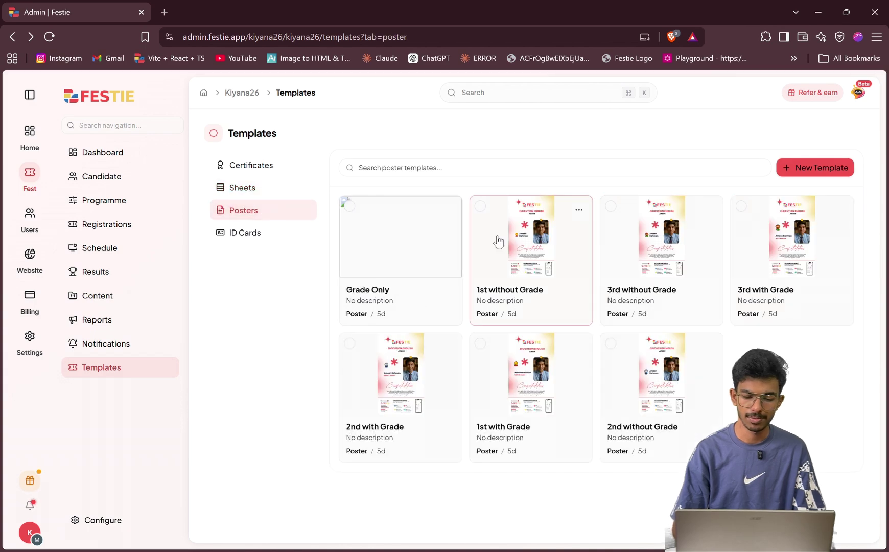
# Step: Open the 1st without Grade poster template and examine the image area below the congratulations message
pyautogui.click(535, 234)
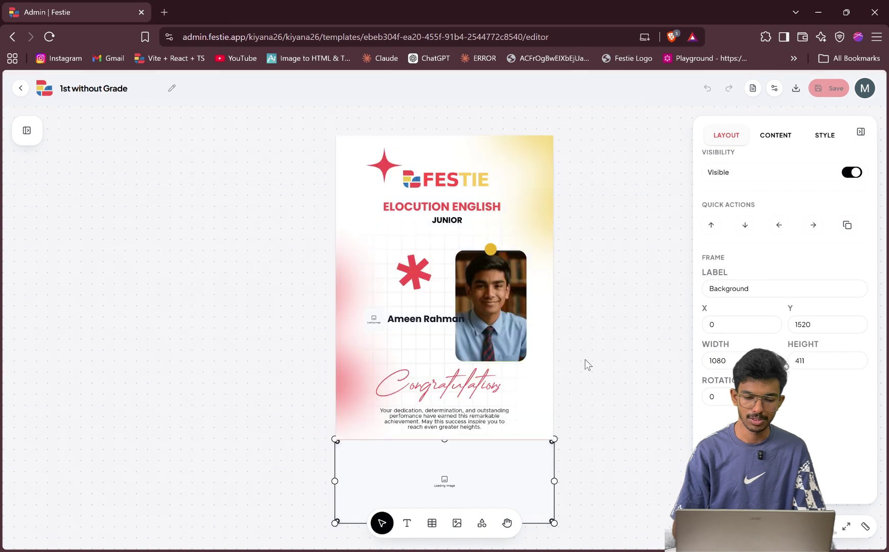
pyautogui.scroll(-1, 585, 356)
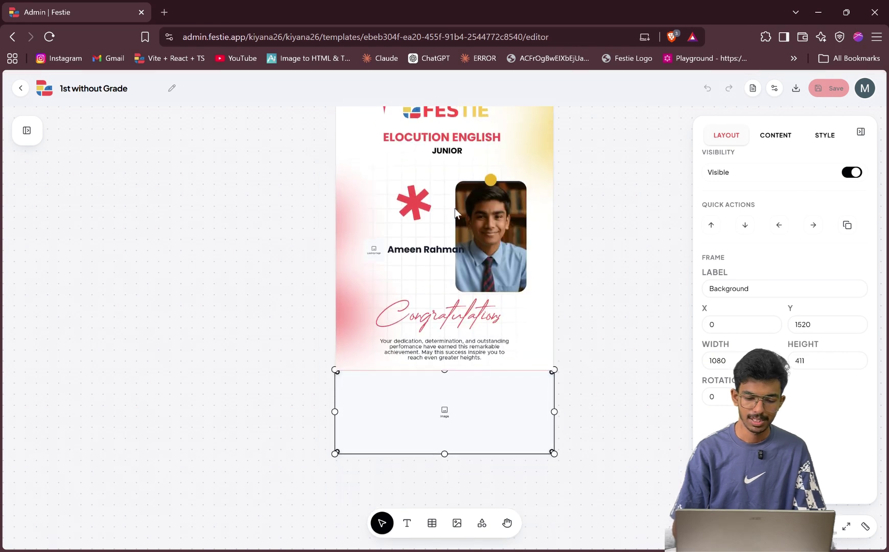
pyautogui.scroll(5, 478, 420)
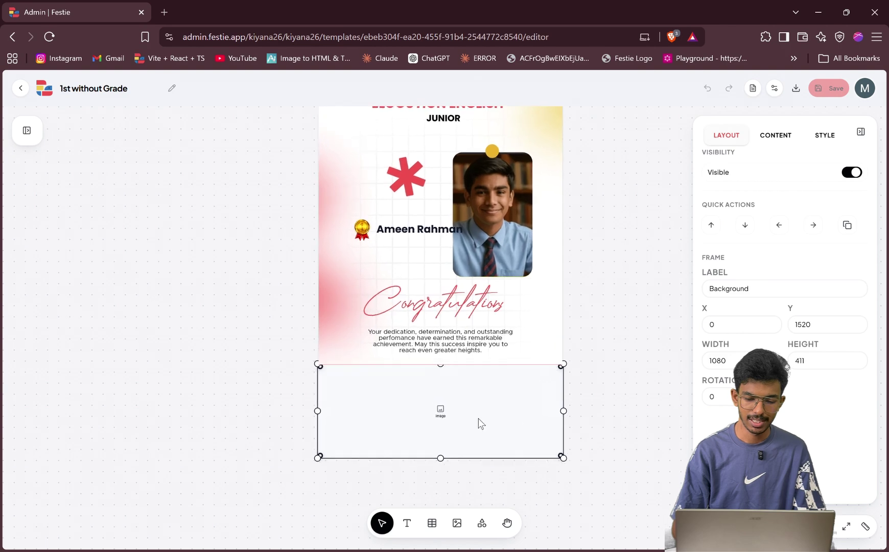
pyautogui.scroll(-1, 478, 419)
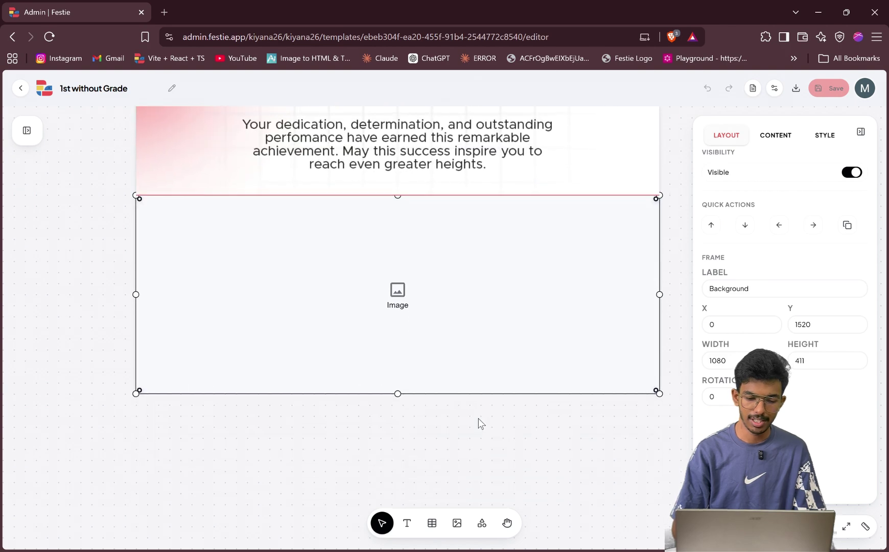
# Step: Examine the full poster layout, from the empty image area up to the programme heading, winner's photo and congratulations message
pyautogui.scroll(1, 479, 419)
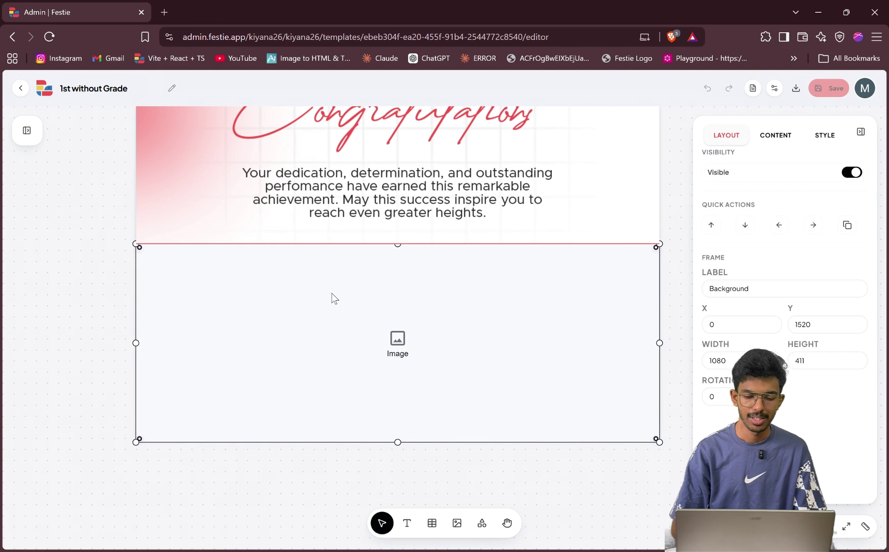
pyautogui.scroll(-1, 450, 319)
pyautogui.scroll(-7, 450, 318)
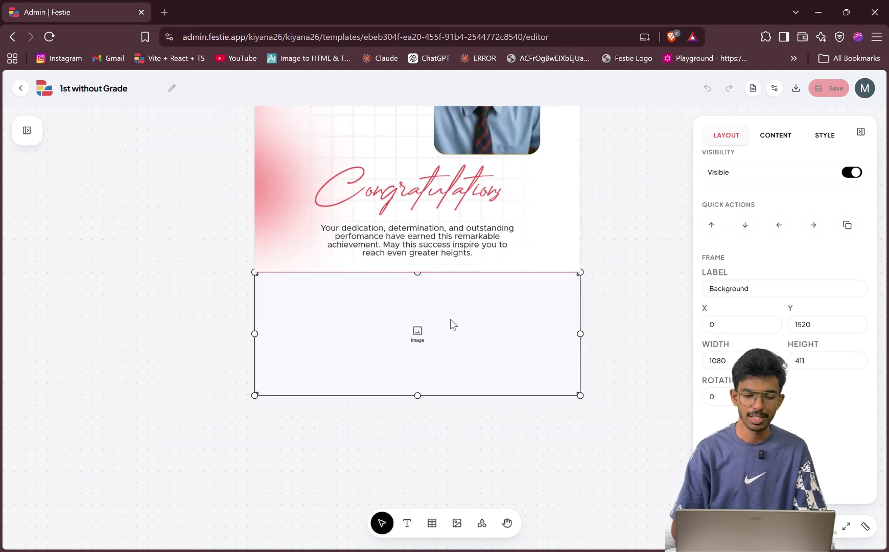
pyautogui.scroll(1, 449, 319)
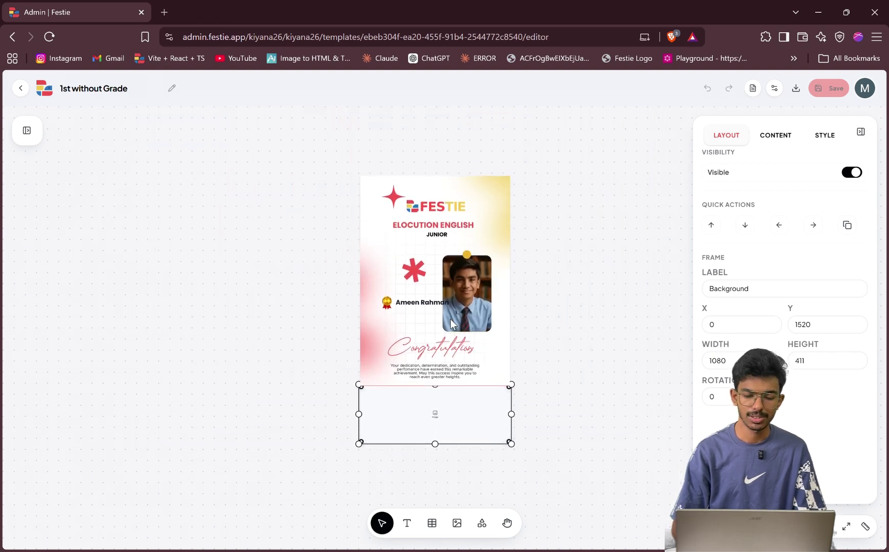
pyautogui.scroll(-3, 450, 319)
pyautogui.scroll(6, 460, 312)
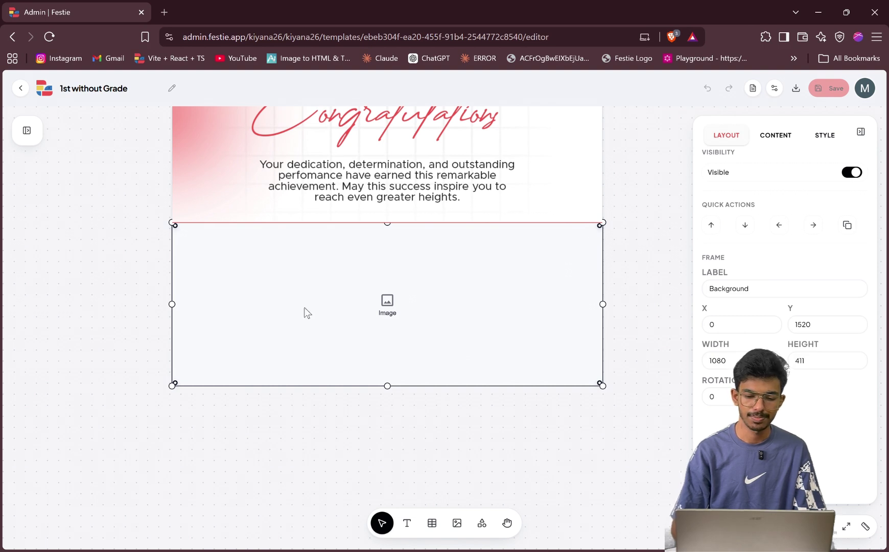
pyautogui.scroll(5, 501, 279)
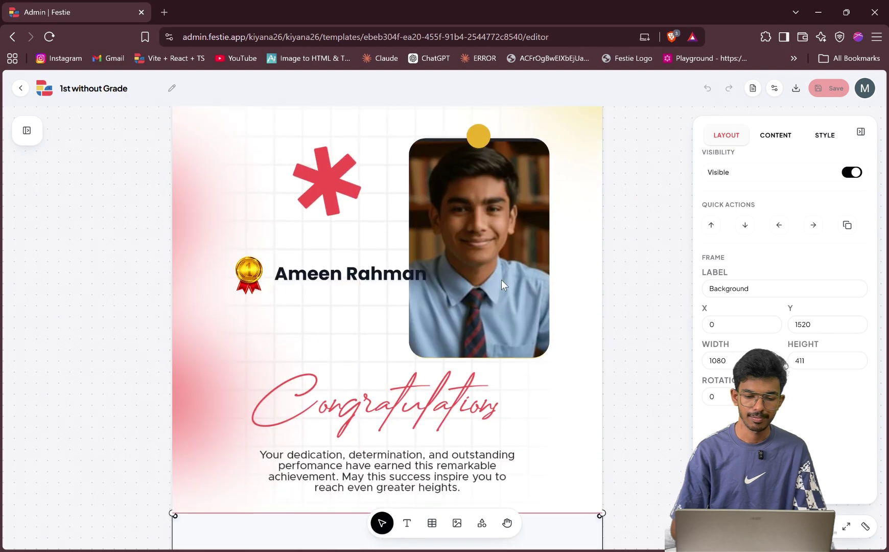
pyautogui.scroll(3, 501, 278)
pyautogui.keyDown('ctrl'); pyautogui.scroll(-3, 501, 279); pyautogui.keyUp('ctrl')
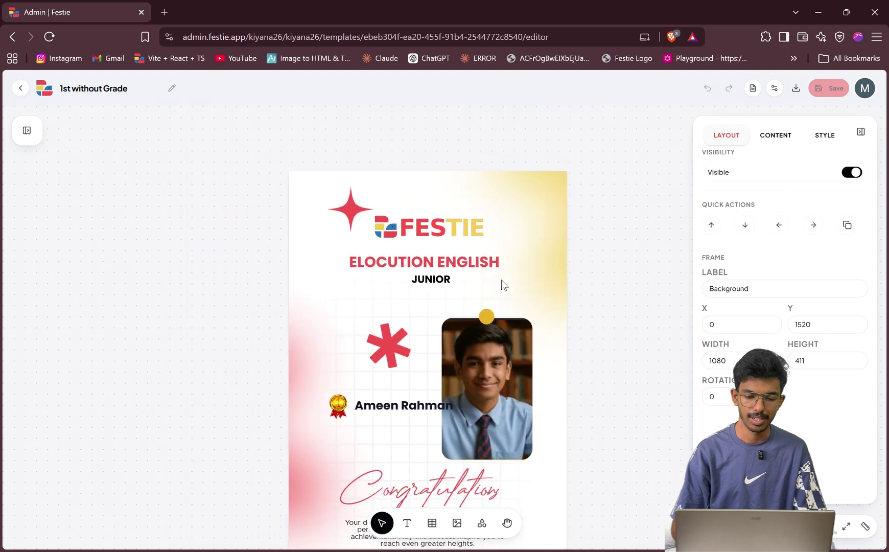
pyautogui.scroll(-2, 501, 279)
pyautogui.scroll(1, 397, 193)
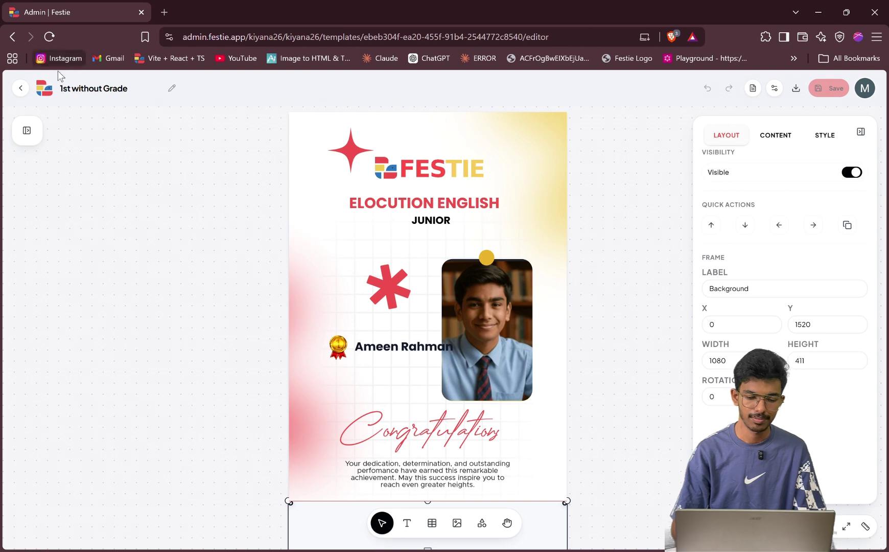
# Step: Return to the template list and start a custom blank template among the ID cards
pyautogui.click(21, 91)
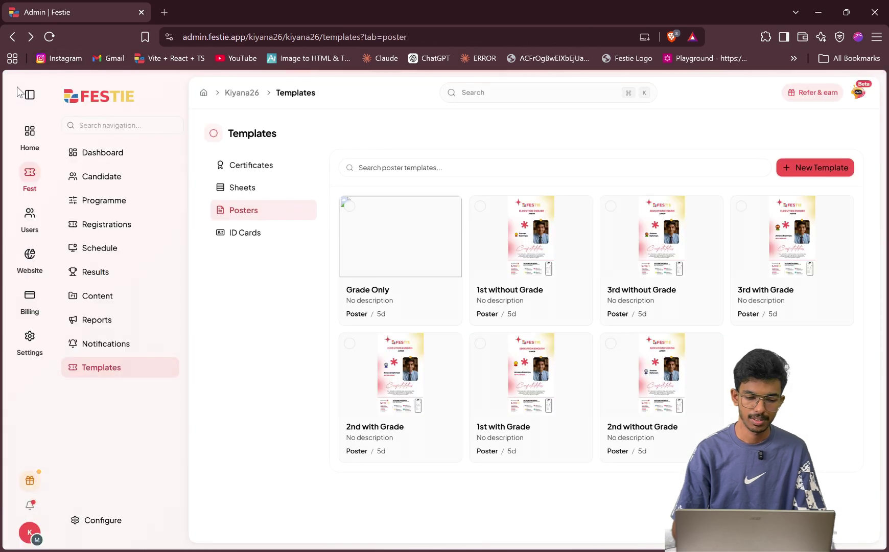
pyautogui.click(269, 239)
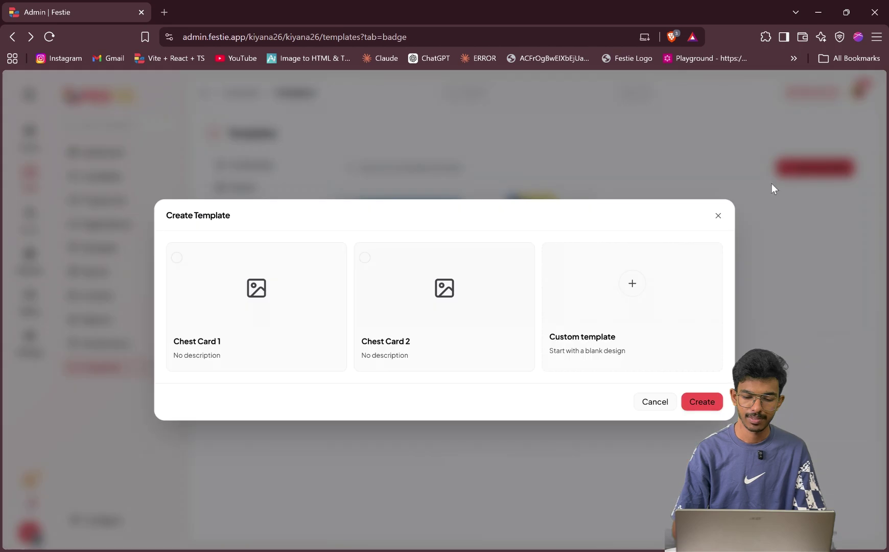
pyautogui.click(584, 318)
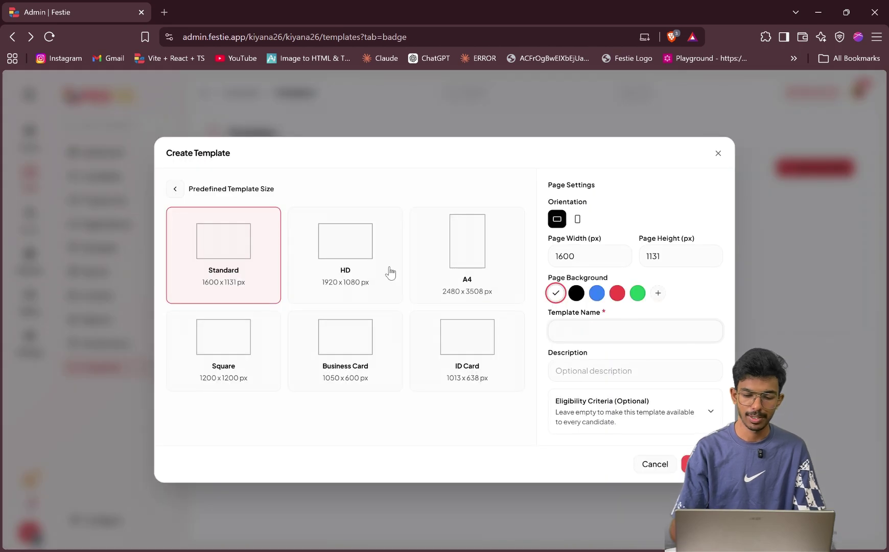
# Step: Name the template "New template id card" and choose the predefined ID Card size of 1013 x 638 px
pyautogui.write('N')
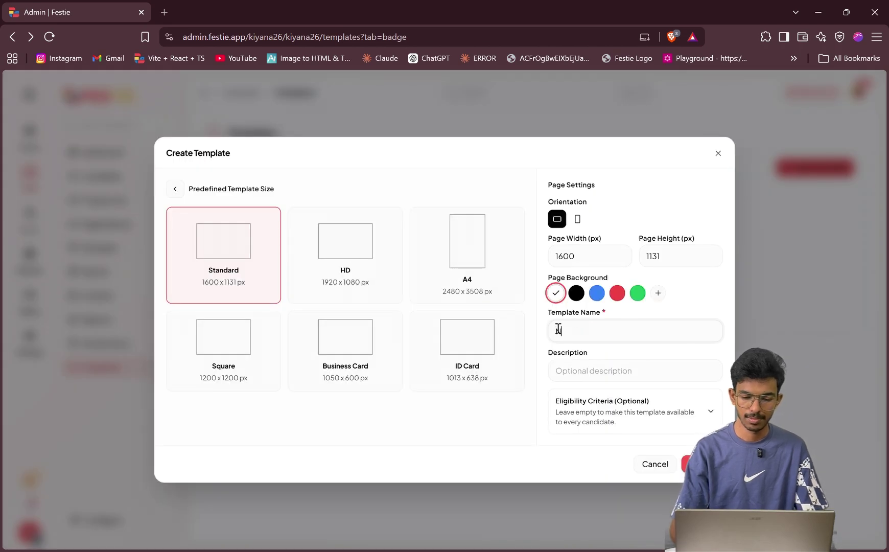
pyautogui.write('ew template')
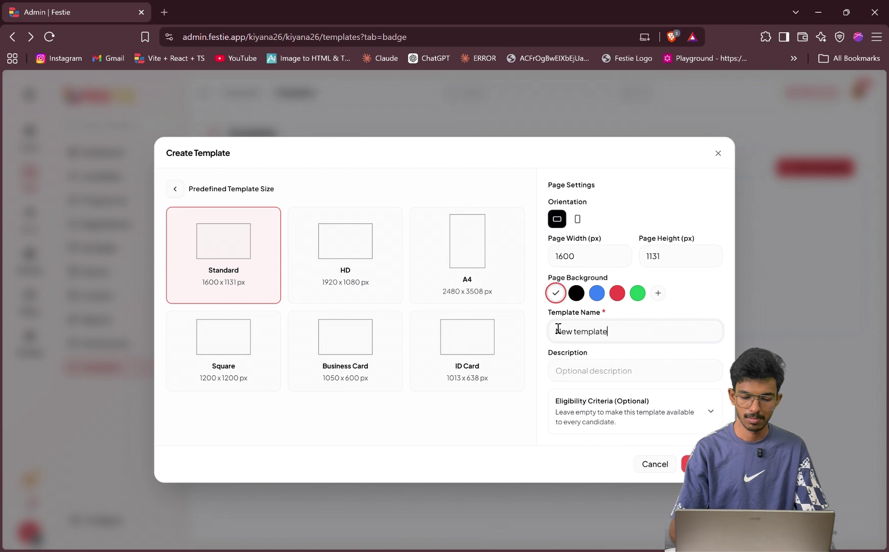
pyautogui.write(' id card')
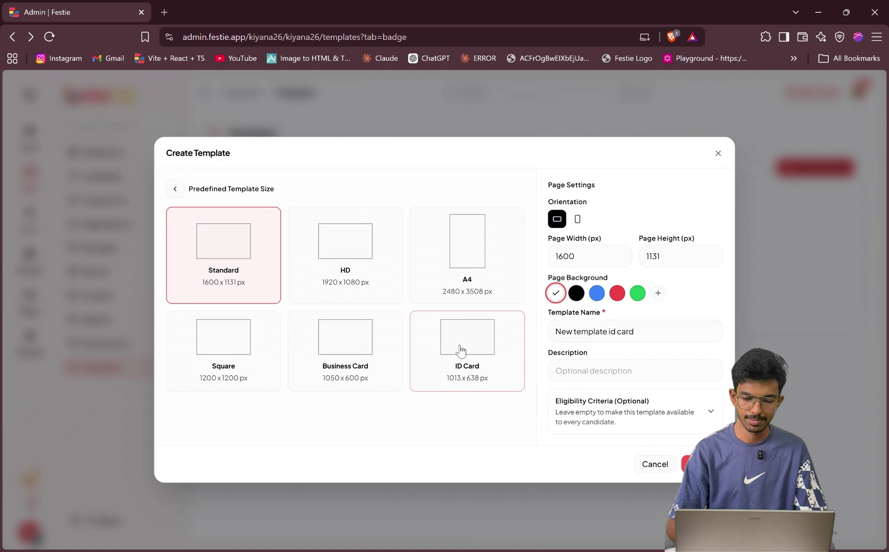
pyautogui.click(461, 351)
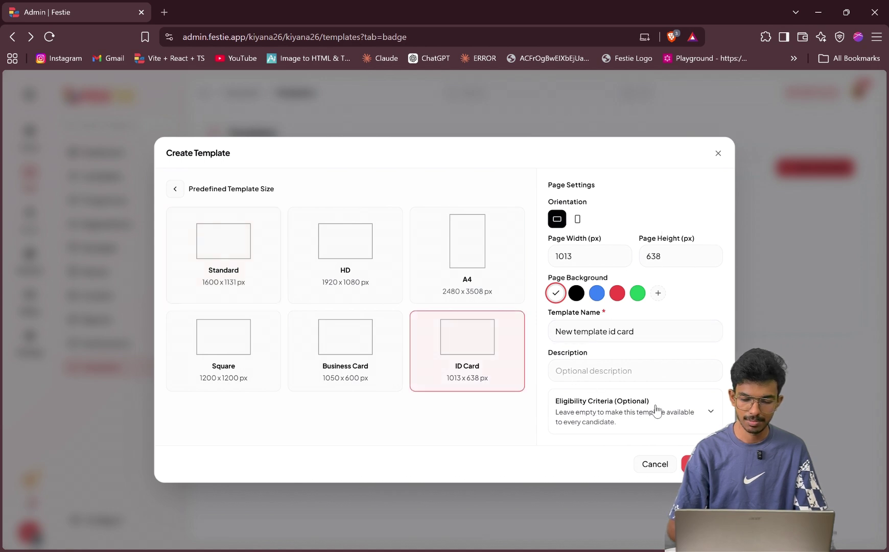
# Step: Check the optional eligibility criteria without adding any rules and create the ID card template
pyautogui.click(690, 409)
pyautogui.scroll(-1, 658, 430)
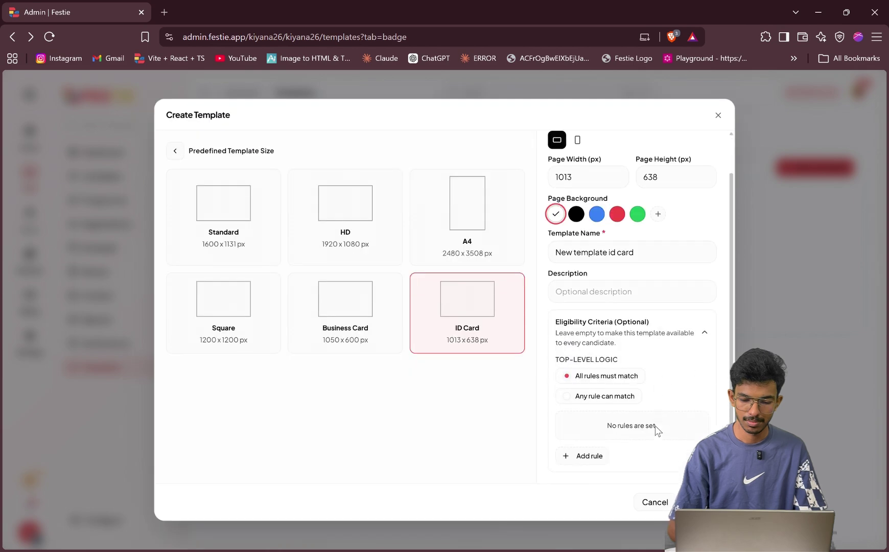
pyautogui.click(706, 333)
pyautogui.click(703, 463)
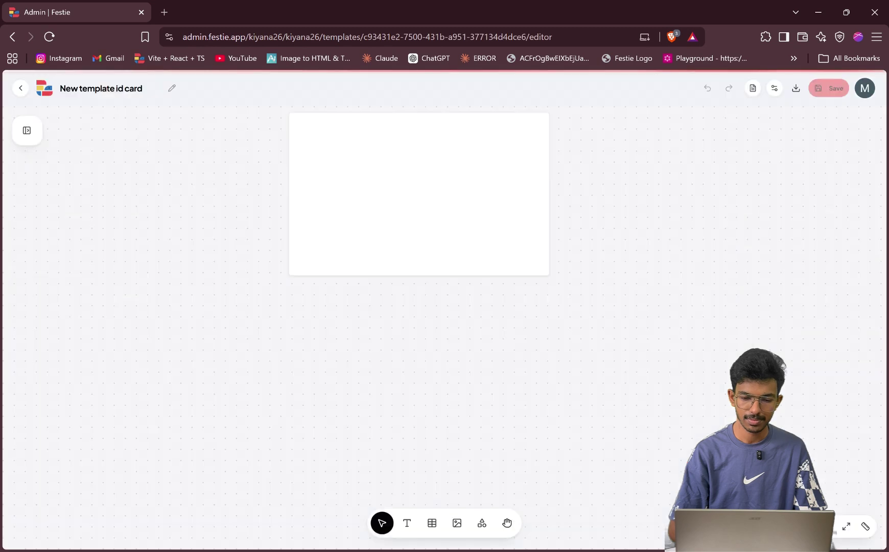
# Step: Add the cartoon male avatar from the stored files to the blank card as an image file
pyautogui.scroll(-3, 553, 305)
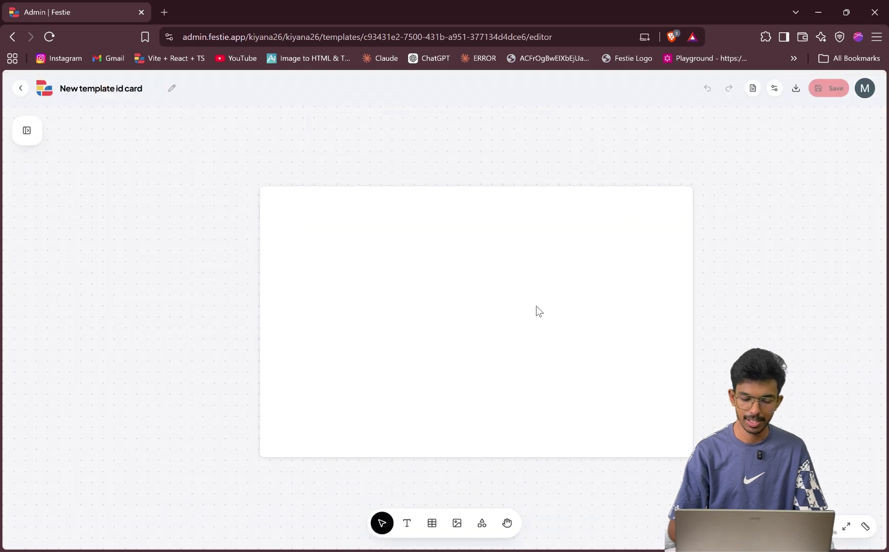
pyautogui.click(471, 531)
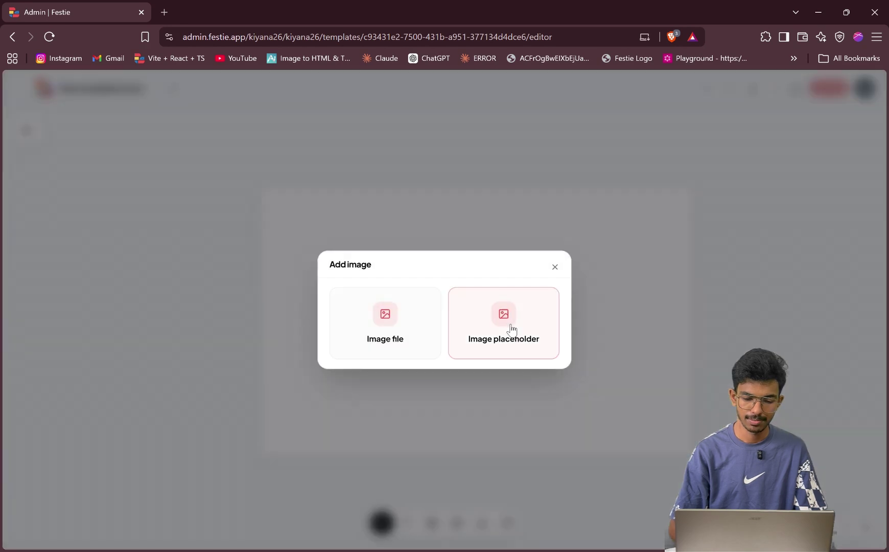
pyautogui.click(403, 323)
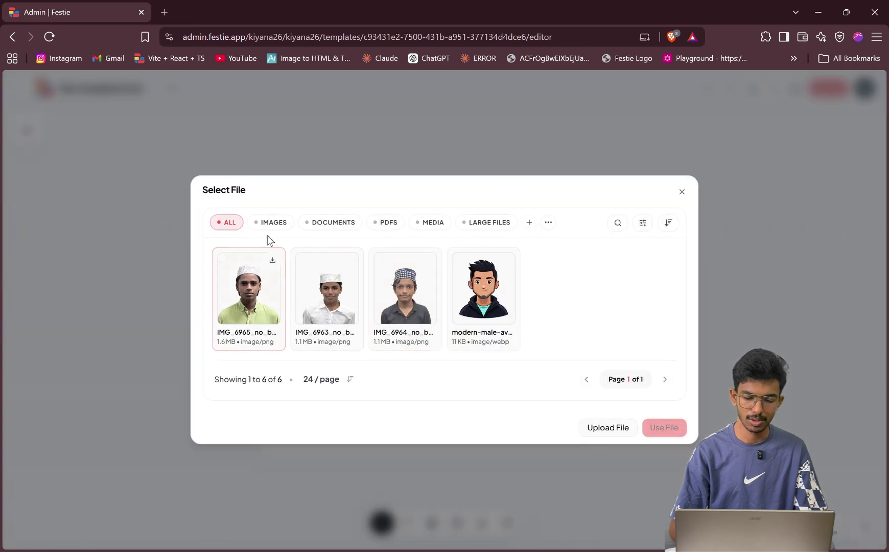
pyautogui.click(497, 307)
pyautogui.click(662, 439)
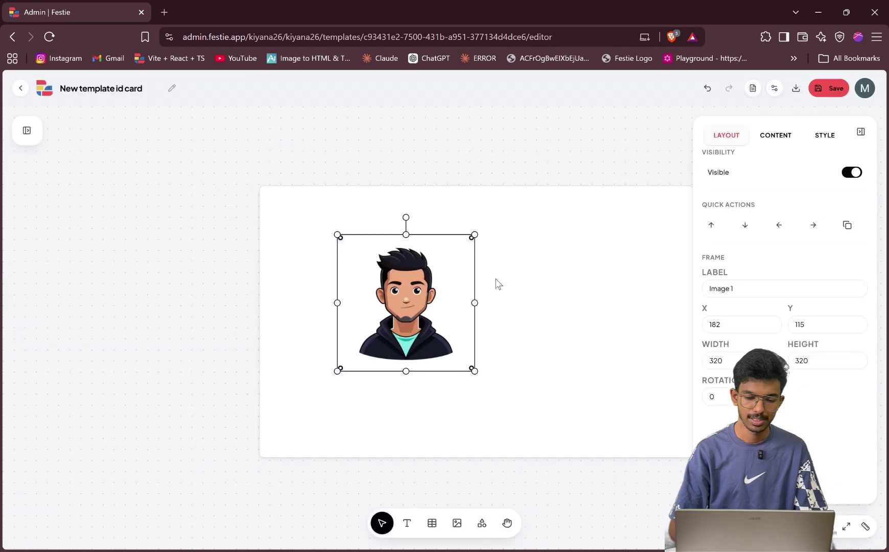
# Step: Reposition the avatar at about X 215, Y 133, save the template and return to the template list
pyautogui.moveTo(411, 290); pyautogui.dragTo(362, 258)
pyautogui.click(164, 283)
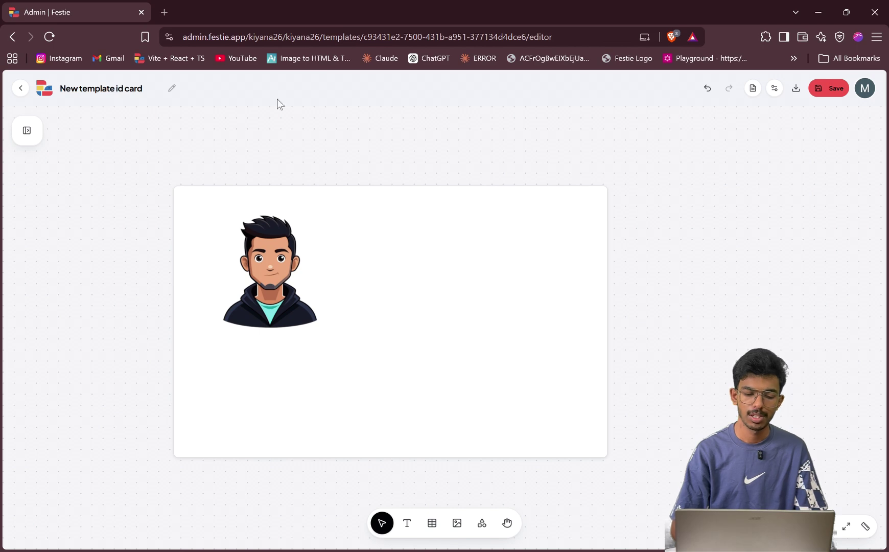
pyautogui.moveTo(247, 255); pyautogui.dragTo(312, 293)
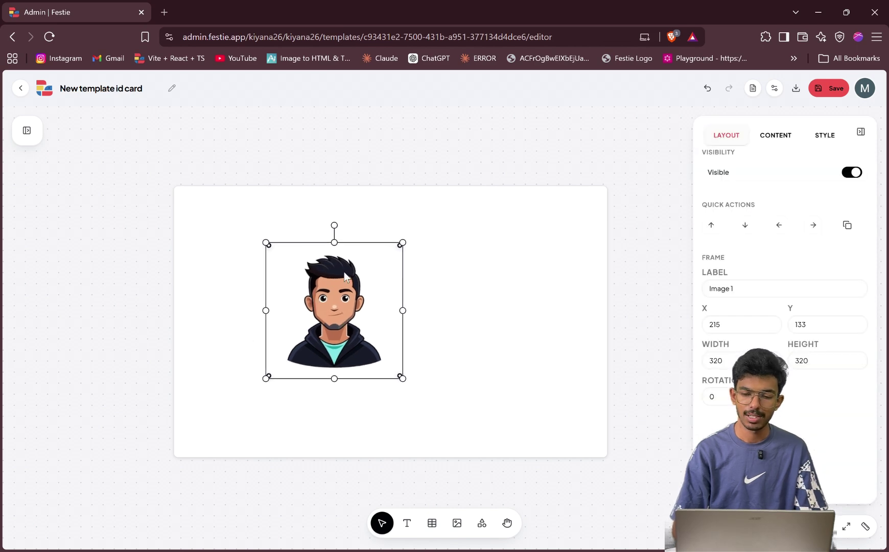
pyautogui.click(621, 244)
pyautogui.click(841, 90)
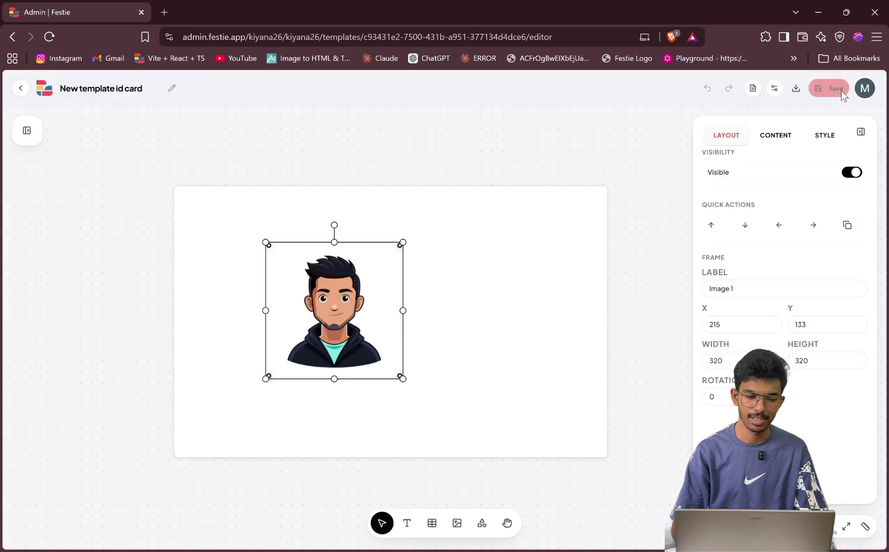
pyautogui.click(19, 91)
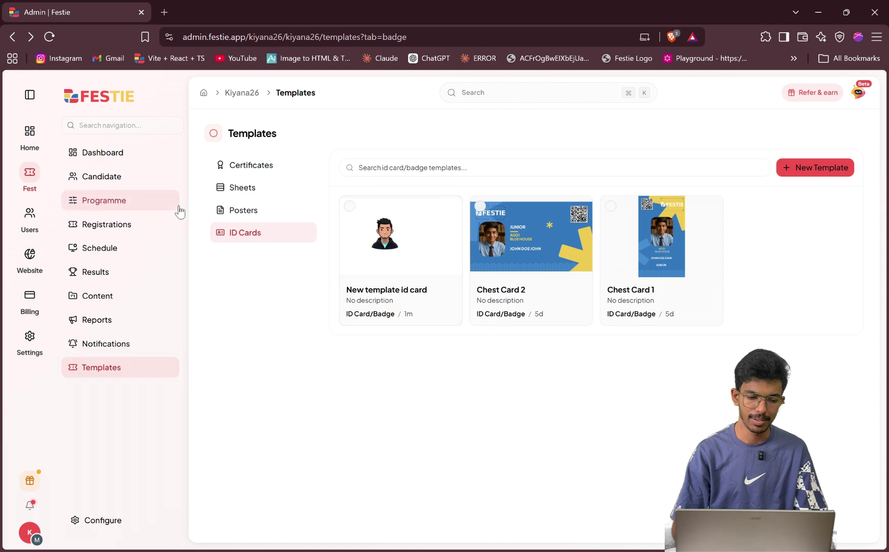
# Step: Select the first two candidates in the candidate list and open the chest card download options
pyautogui.click(135, 179)
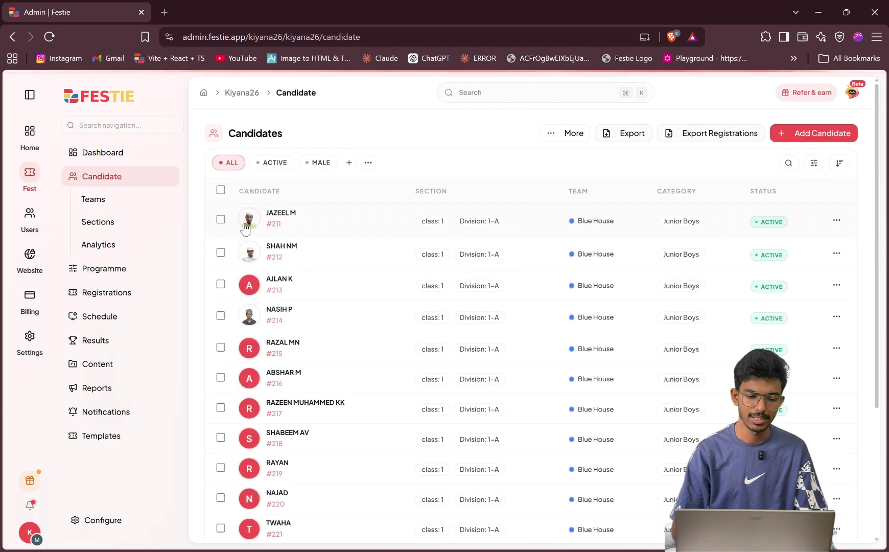
pyautogui.click(221, 219)
pyautogui.click(220, 253)
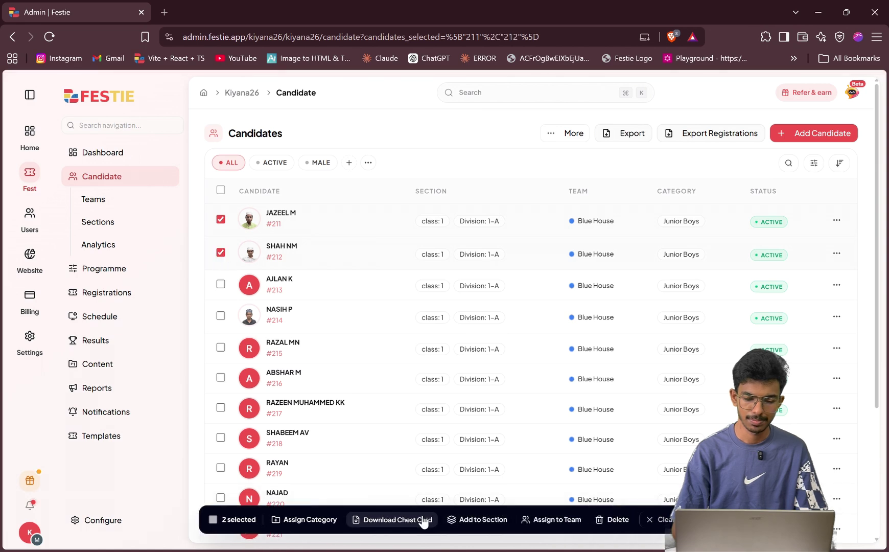
pyautogui.click(422, 520)
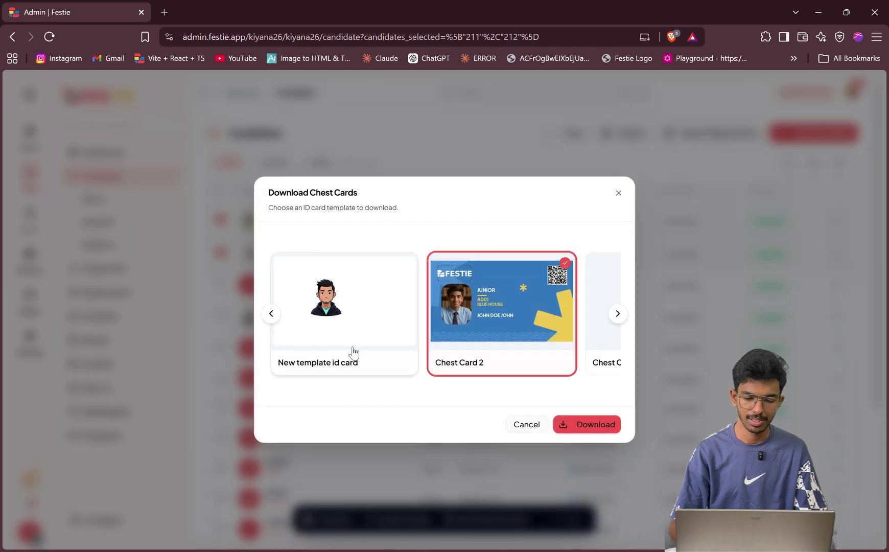
# Step: Browse the ID card templates offered for the chest cards, cancel the download and return to the certificate templates
pyautogui.hscroll(2, 372, 346)
pyautogui.hscroll(-2, 372, 346)
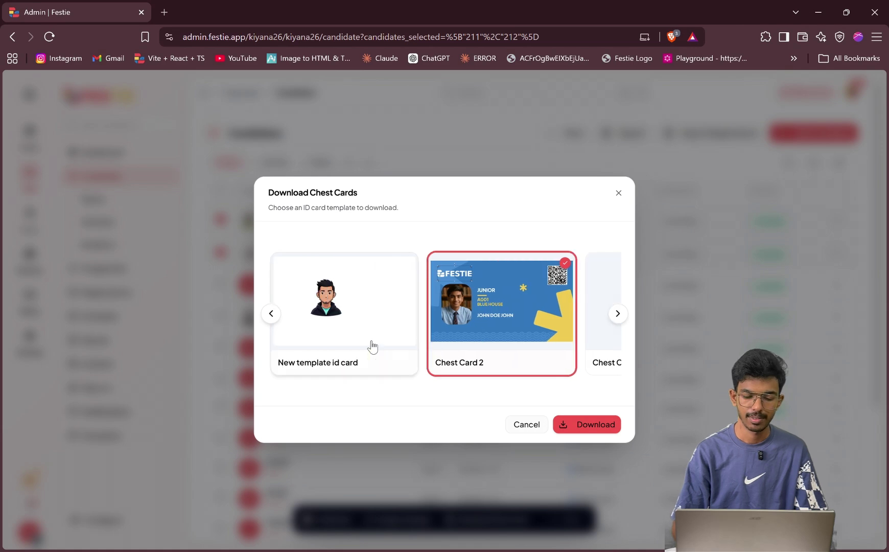
pyautogui.click(531, 424)
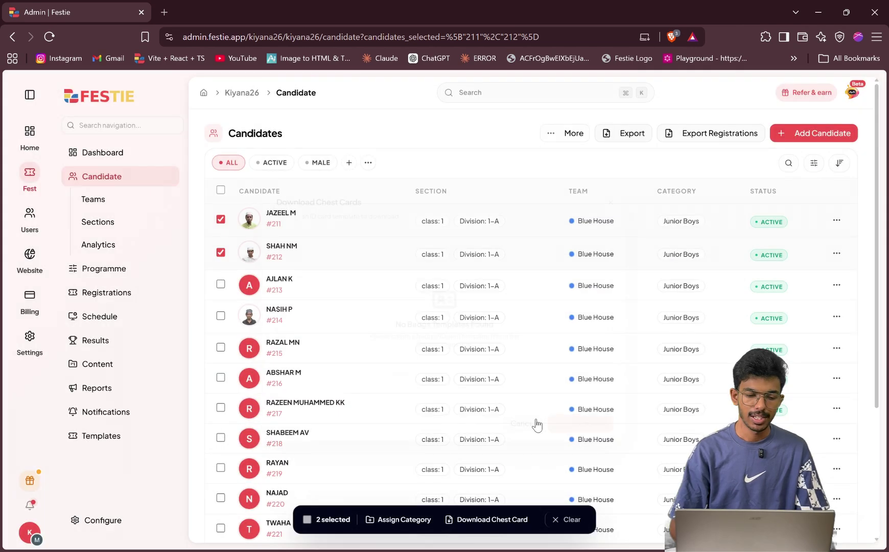
pyautogui.click(128, 176)
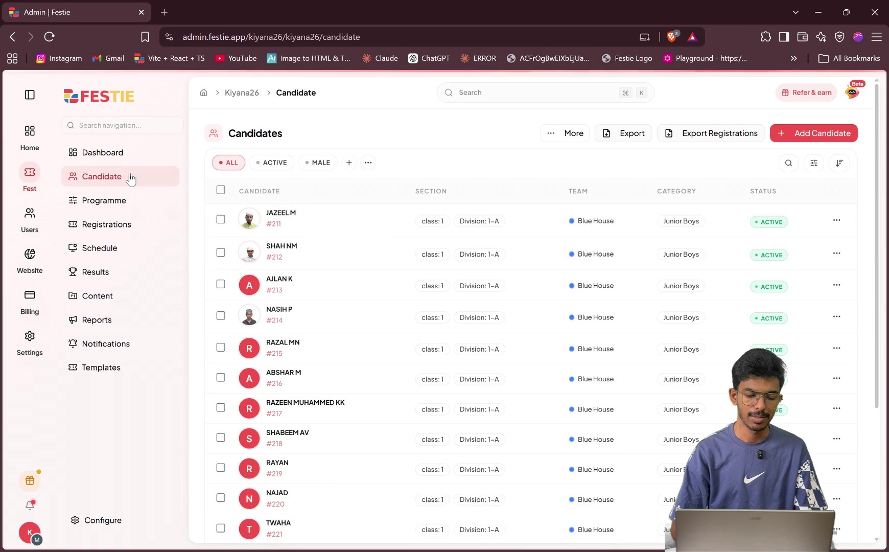
pyautogui.click(121, 378)
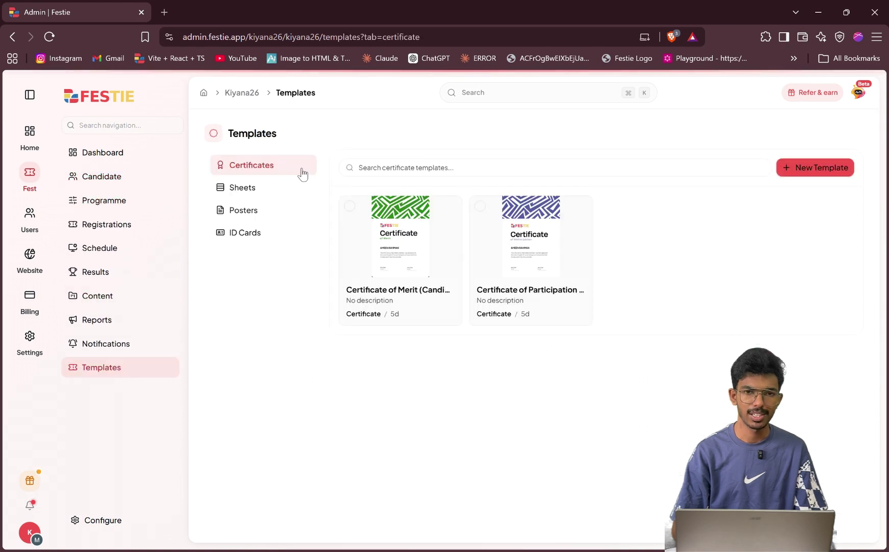